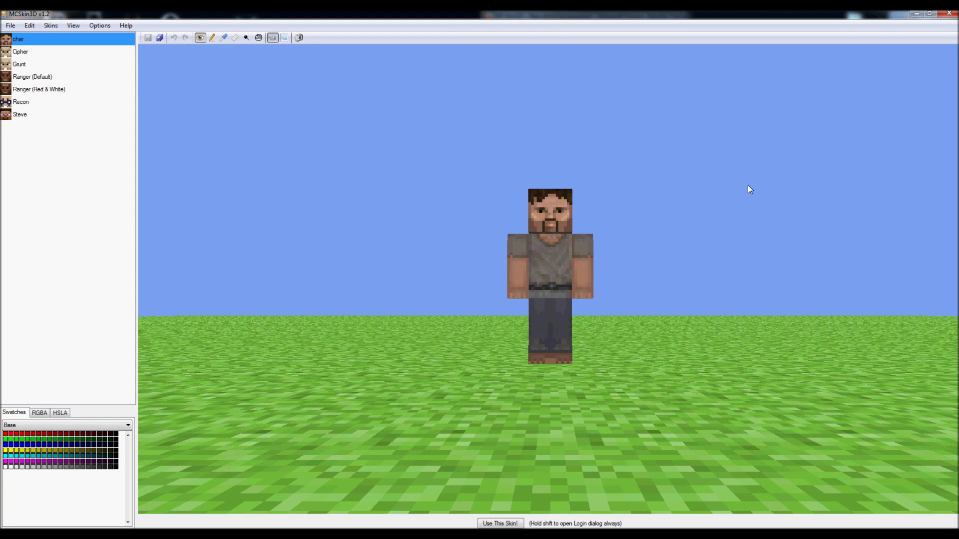
- Orbit the char model and switch between the flat texture layout and 3D view
mouse_move(736, 197)
mouse_down()
mouse_move(718, 212)
mouse_move(747, 197)
mouse_move(732, 203)
mouse_up()
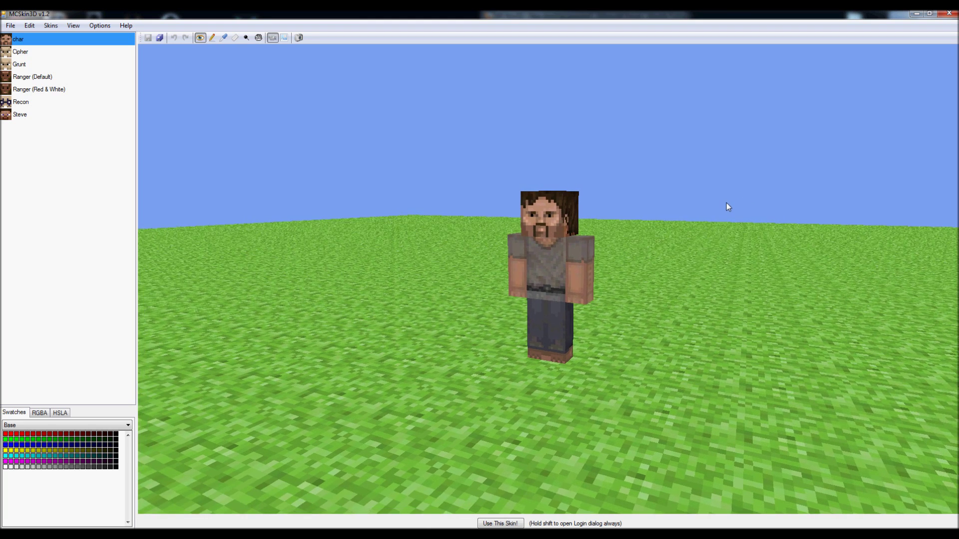
drag(732, 204, 722, 200)
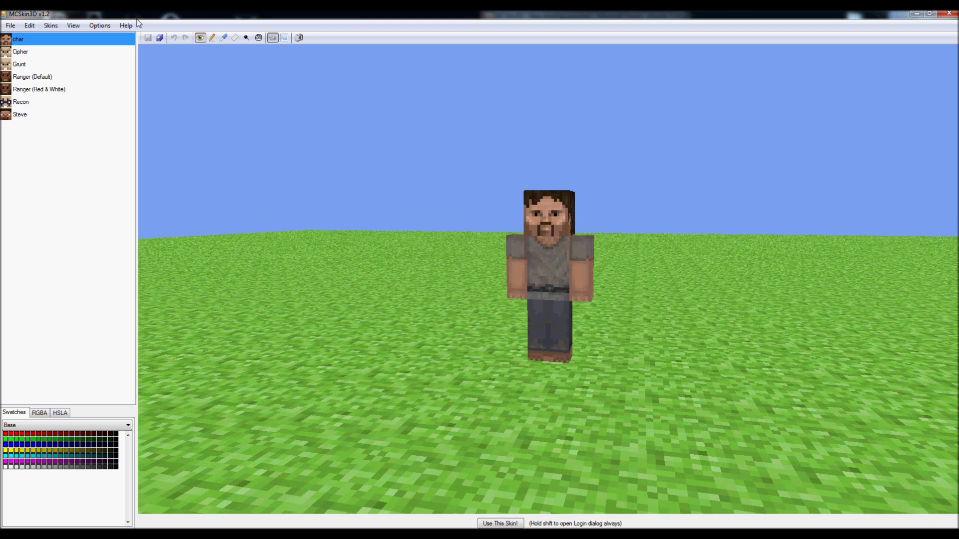
click(73, 28)
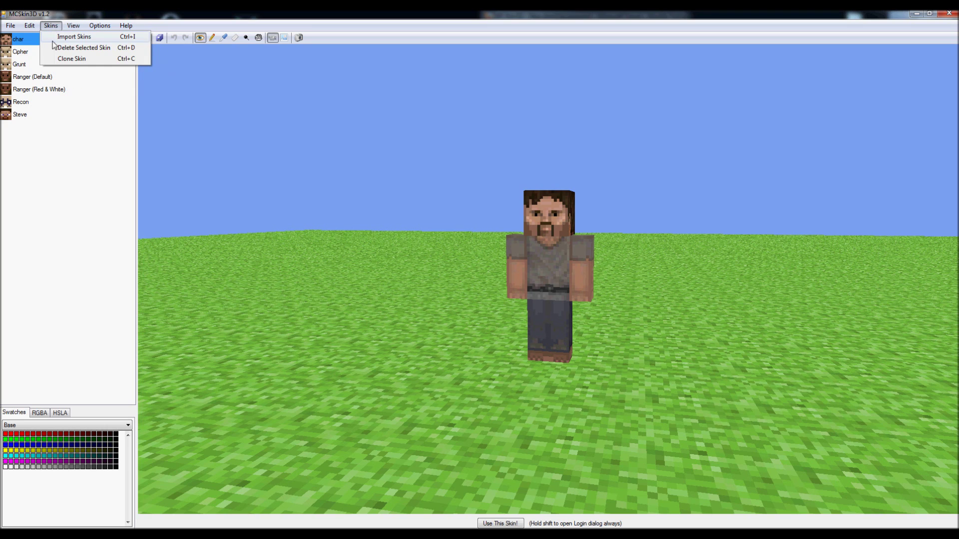
mouse_move(98, 37)
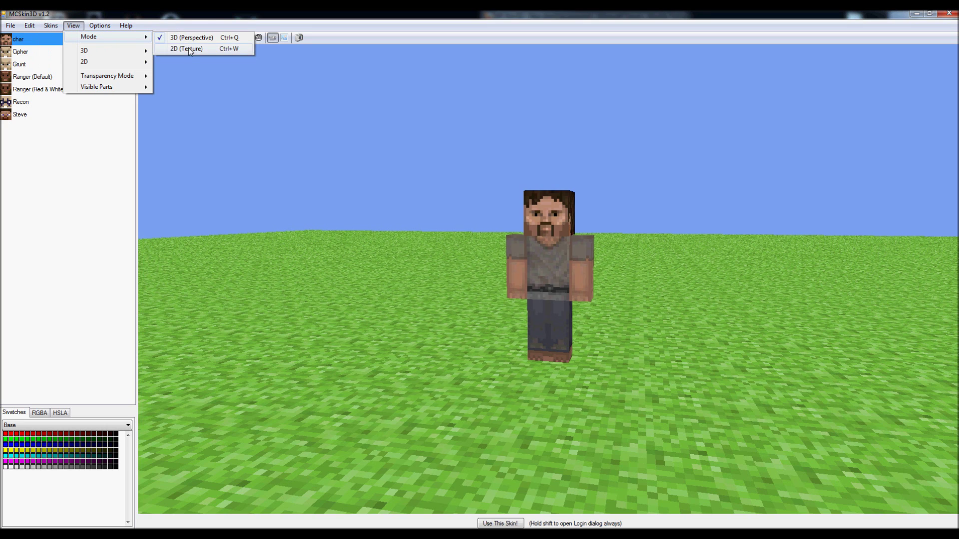
click(188, 49)
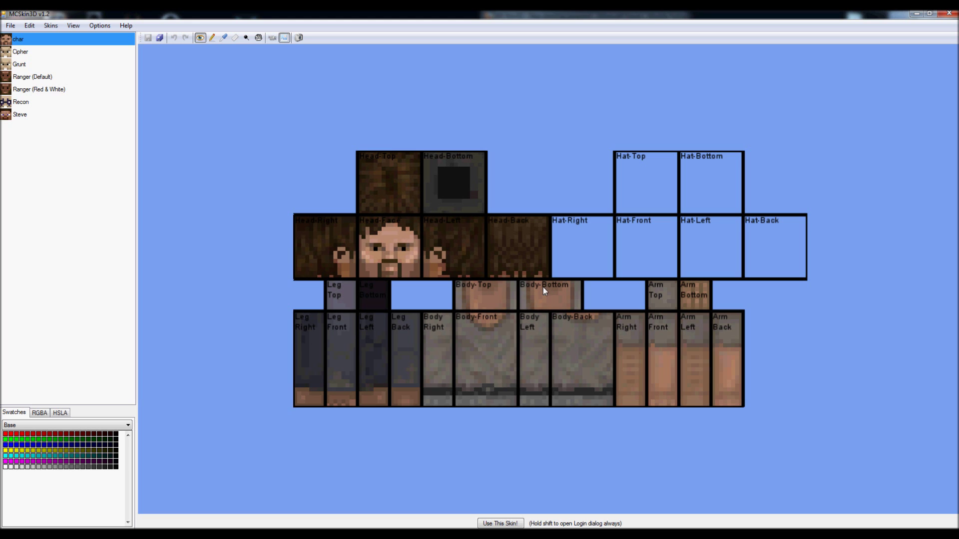
click(74, 25)
mouse_move(104, 37)
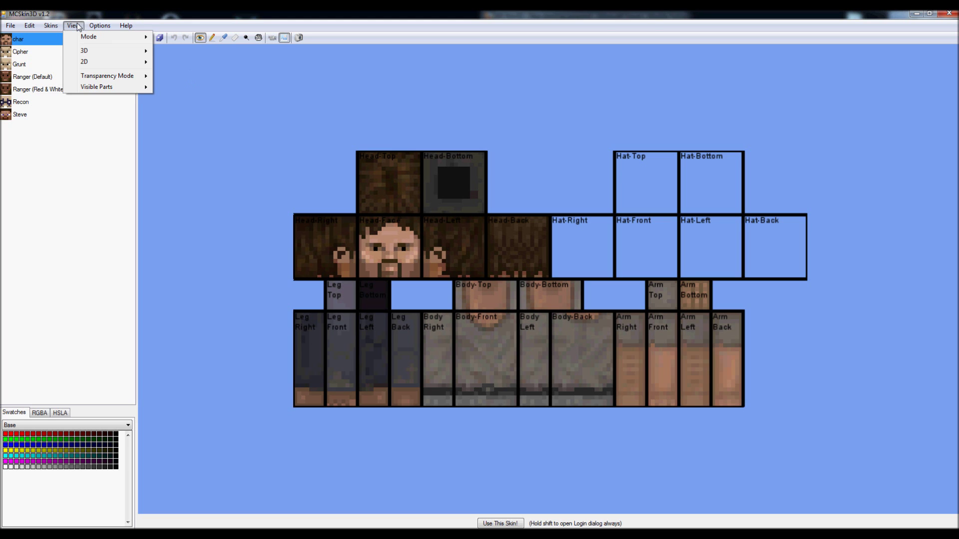
click(170, 39)
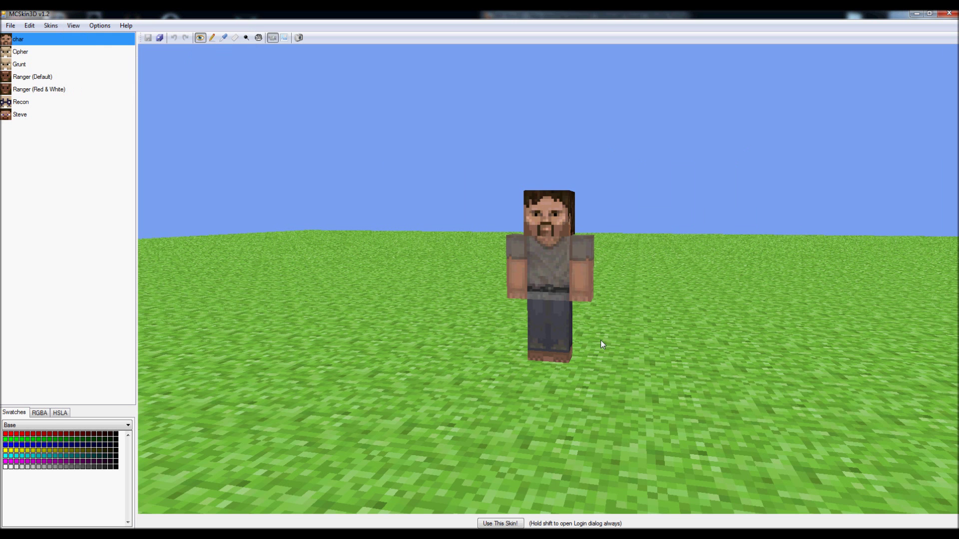
scroll(608, 329, up, 3)
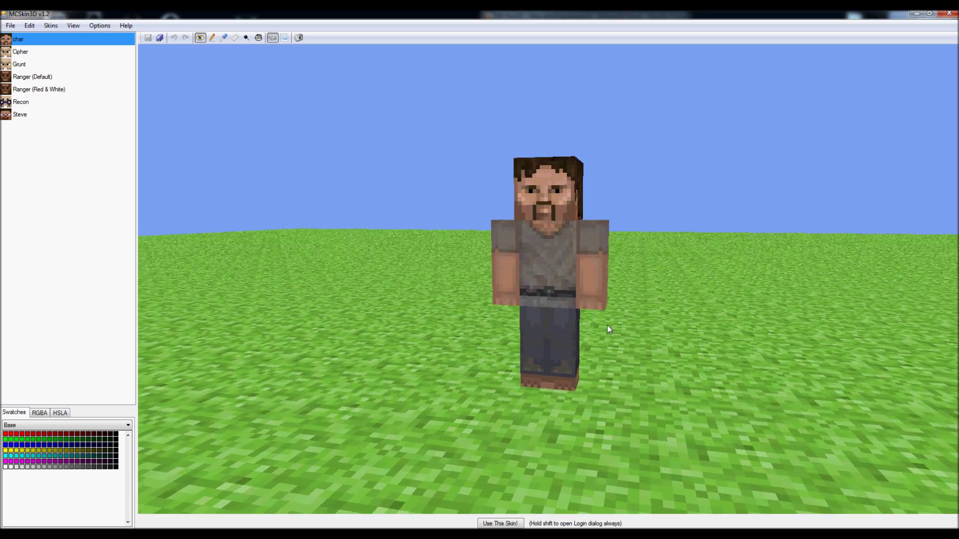
scroll(594, 329, up, 3)
- Paint white dots and red marks on the shirt front with the Pencil
drag(425, 271, 418, 267)
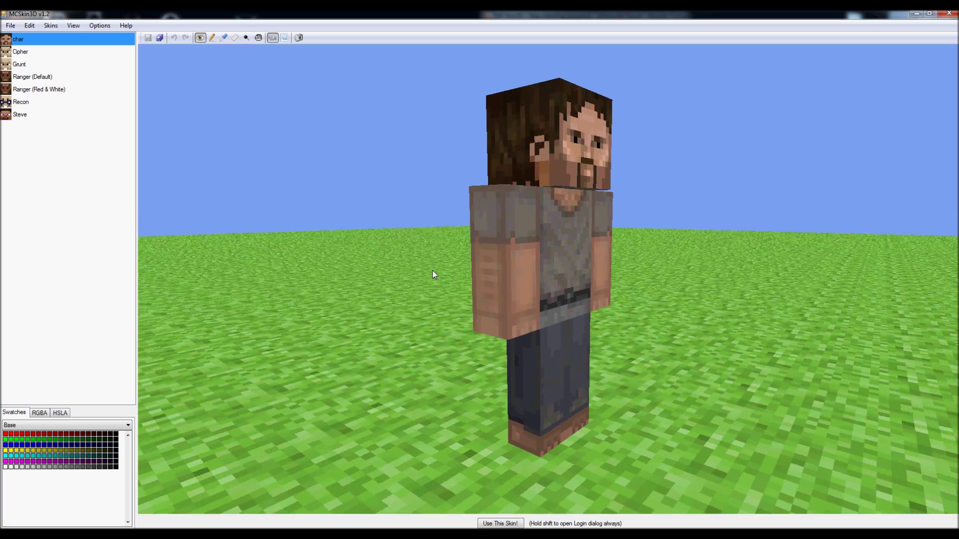
click(213, 38)
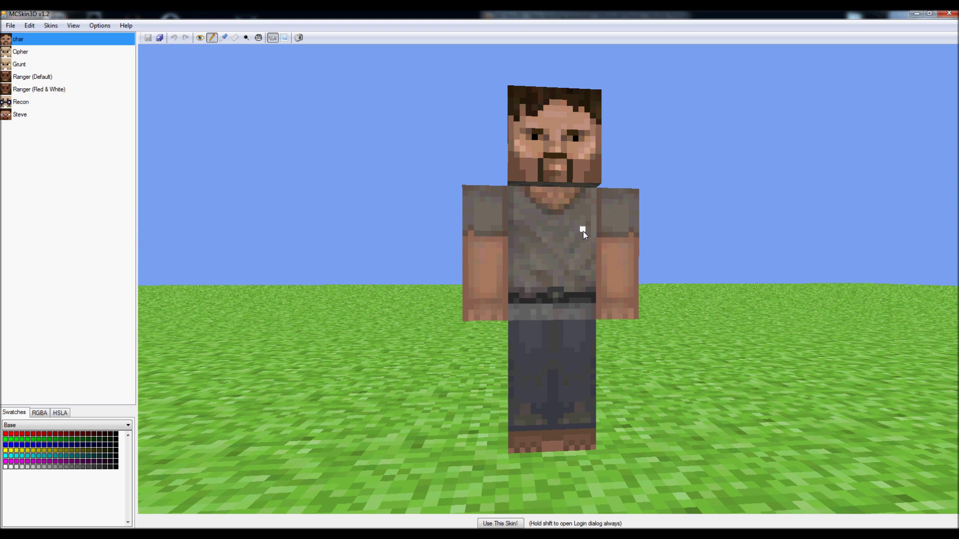
click(555, 250)
click(527, 267)
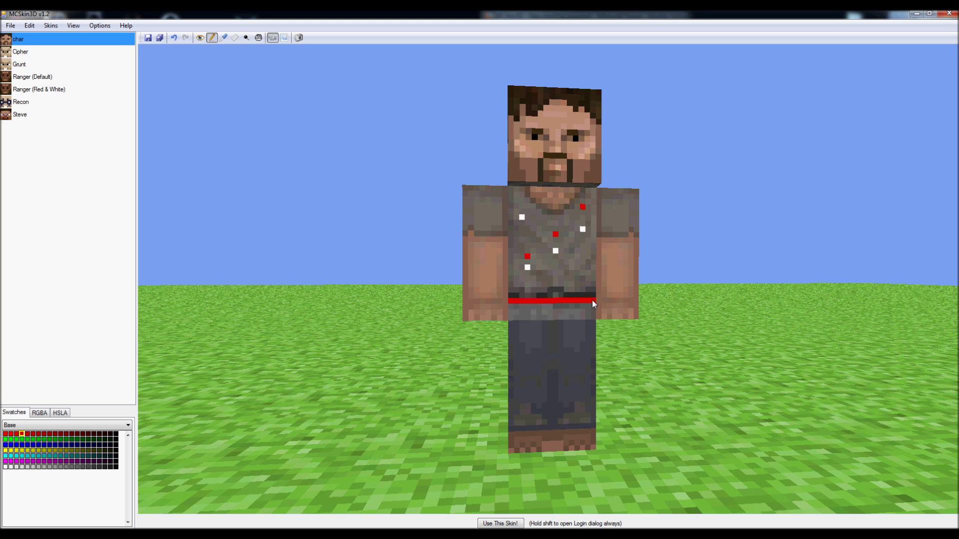
click(630, 190)
- In the 2D texture layout, streak red blood across the helmet faces
click(71, 27)
mouse_move(90, 37)
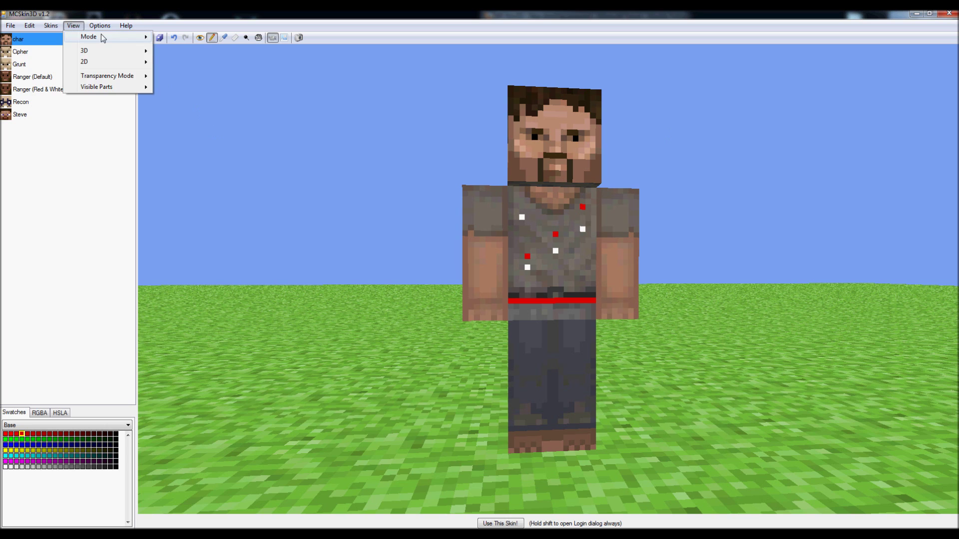
click(208, 49)
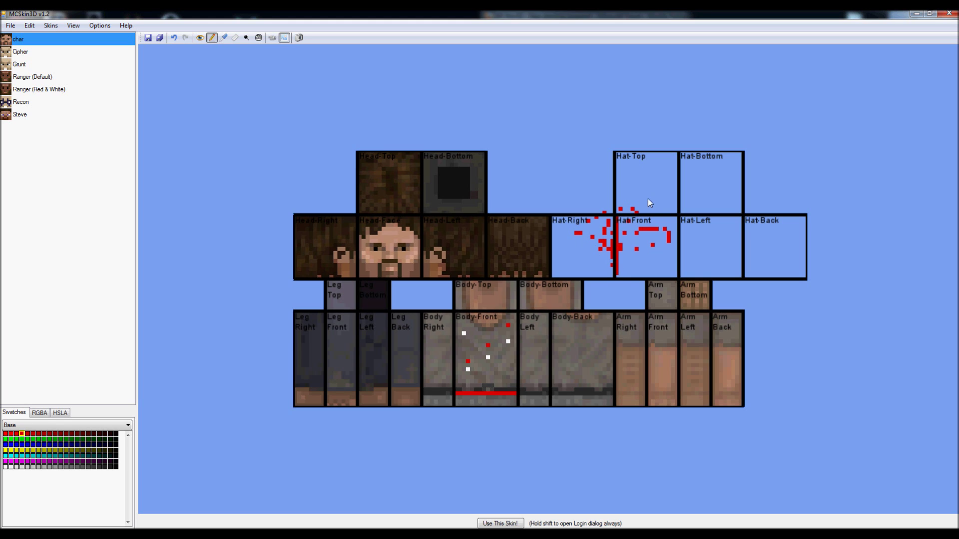
drag(776, 248, 650, 208)
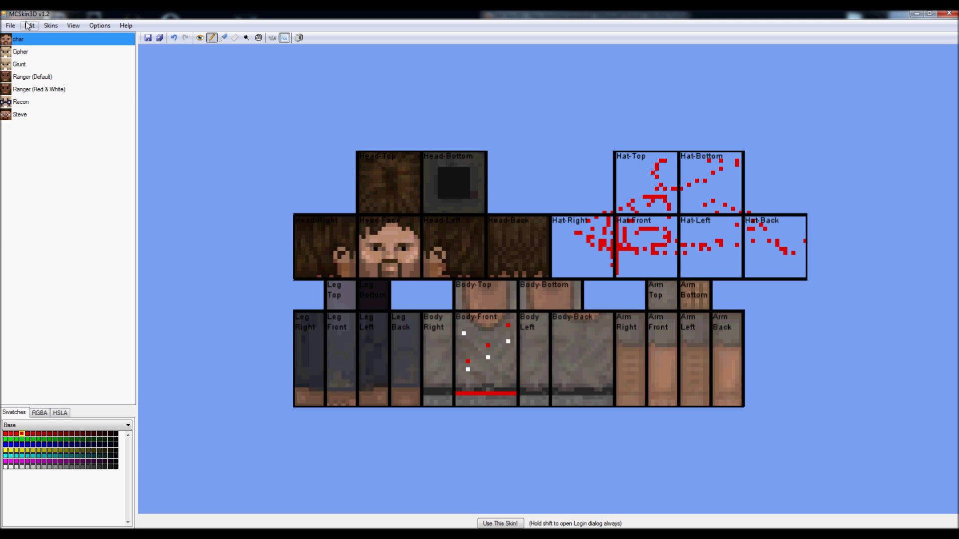
- Check the bloodied helmet from above in 3D, then return to the panned 2D layout
click(77, 27)
mouse_move(105, 36)
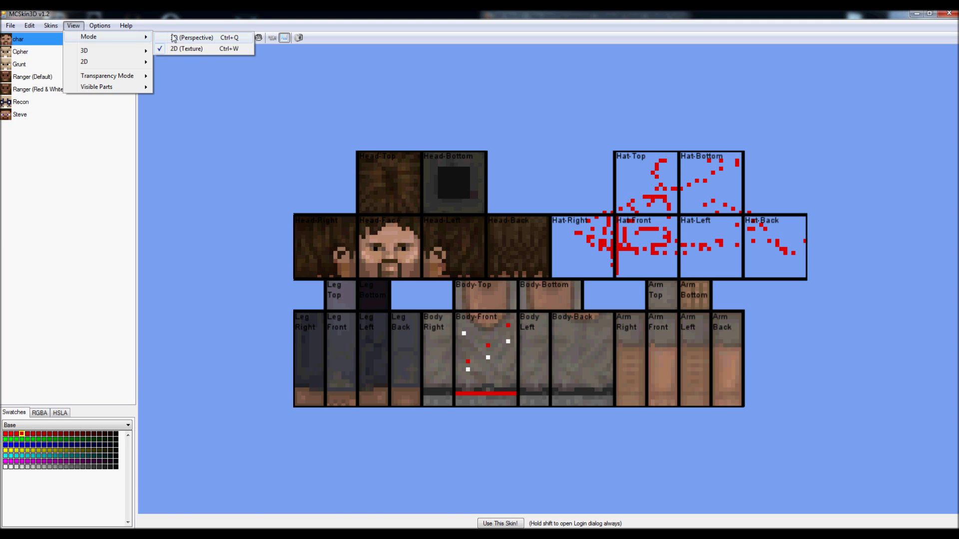
click(175, 38)
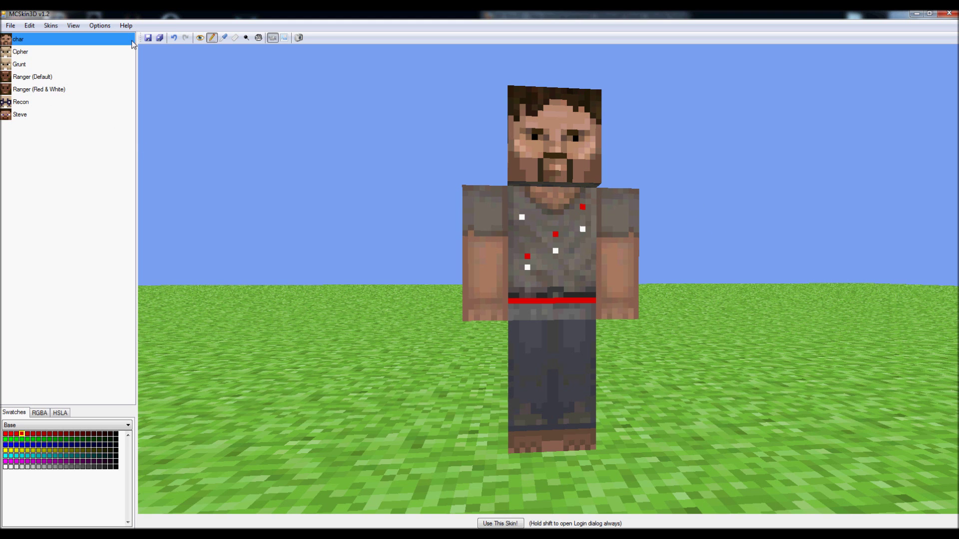
mouse_move(345, 121)
mouse_down()
mouse_move(478, 208)
mouse_move(514, 213)
mouse_up()
click(73, 26)
mouse_move(89, 36)
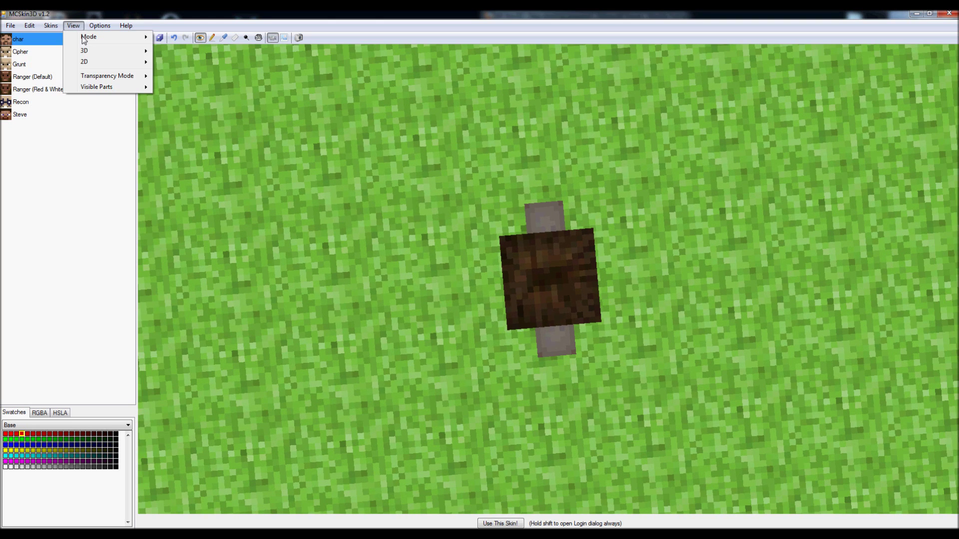
click(203, 48)
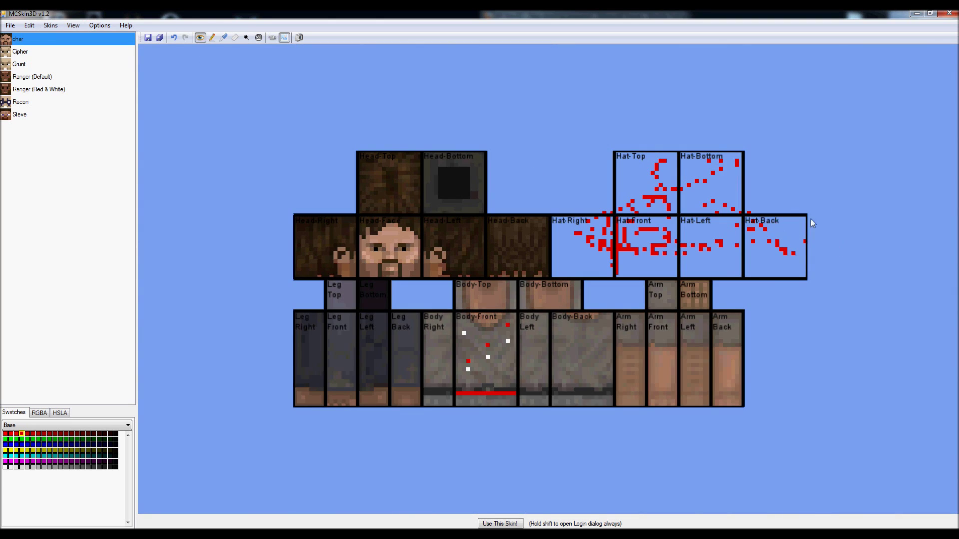
drag(807, 220, 592, 280)
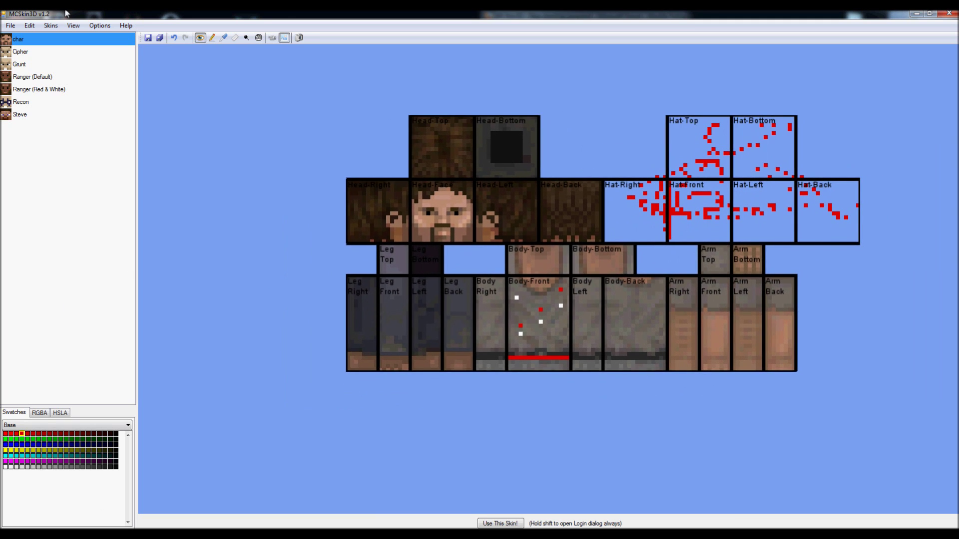
click(213, 39)
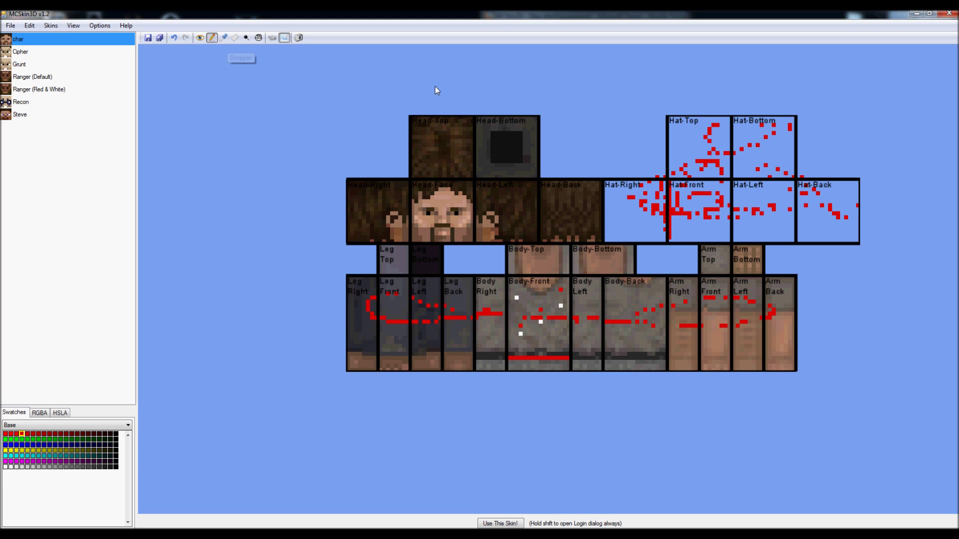
- Choose the darken-pixels tool and bring up the Skins management options
click(259, 39)
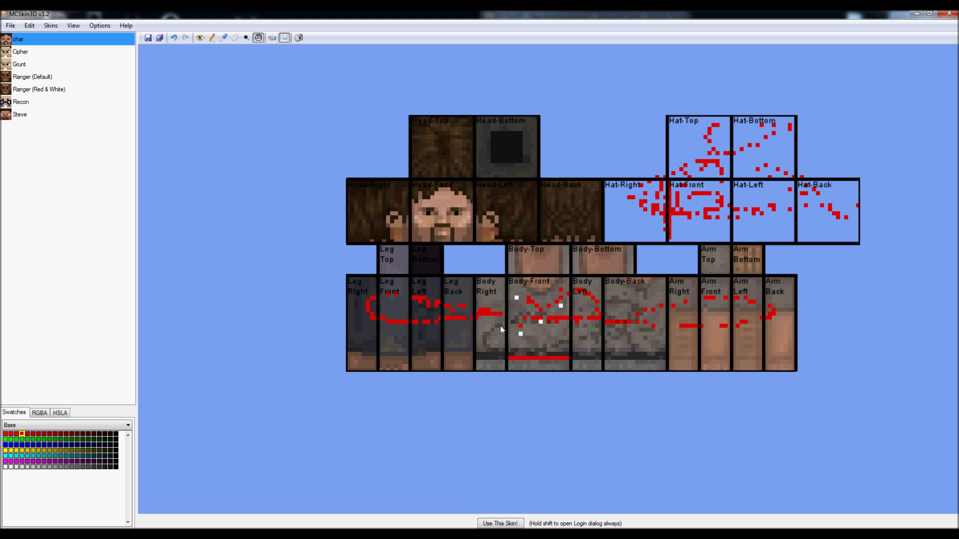
click(55, 27)
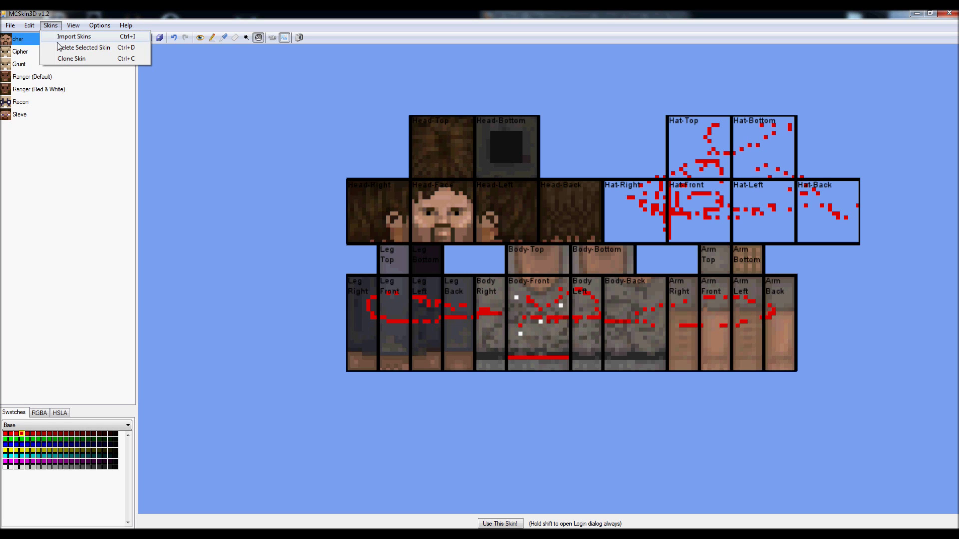
- Preview the Cipher skin in 3D perspective, rotating the camera to its front
click(34, 54)
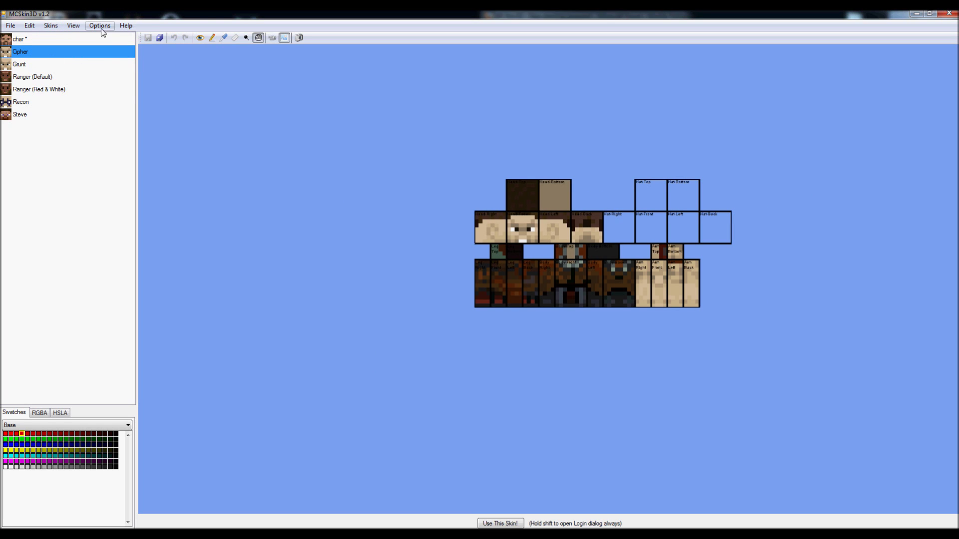
click(73, 26)
click(224, 36)
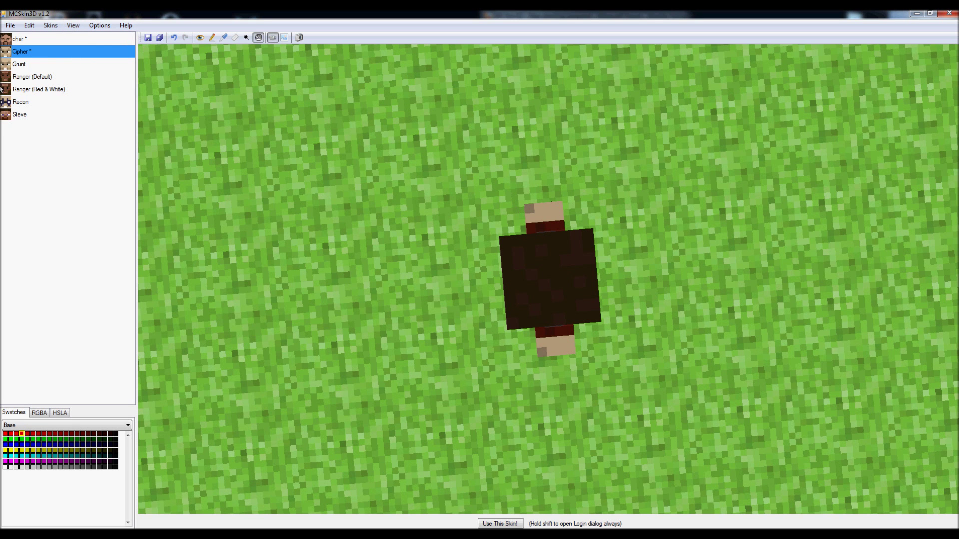
click(203, 40)
mouse_move(467, 186)
mouse_down()
mouse_move(411, 161)
mouse_move(260, 169)
mouse_up()
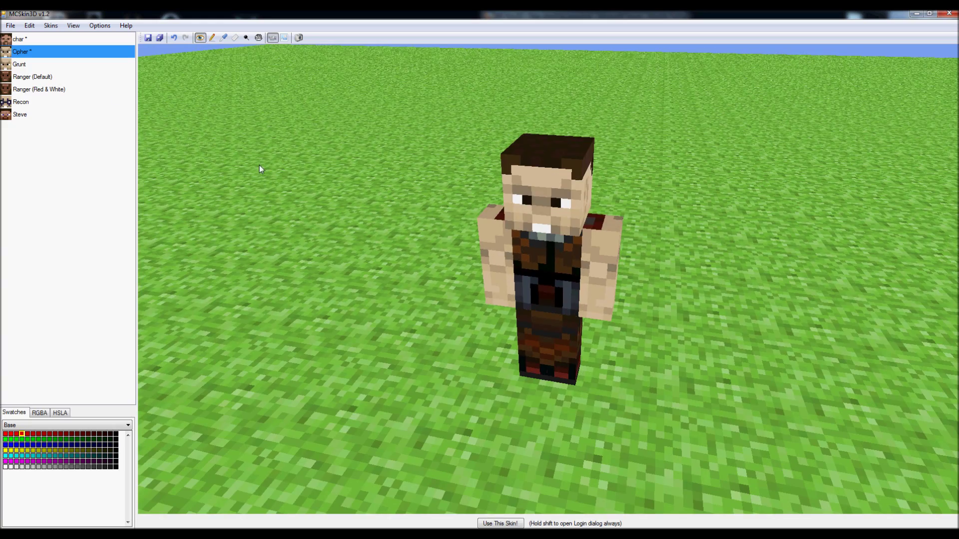
- Show Grunt with walking animation, then turn the Helmet part back on
click(20, 64)
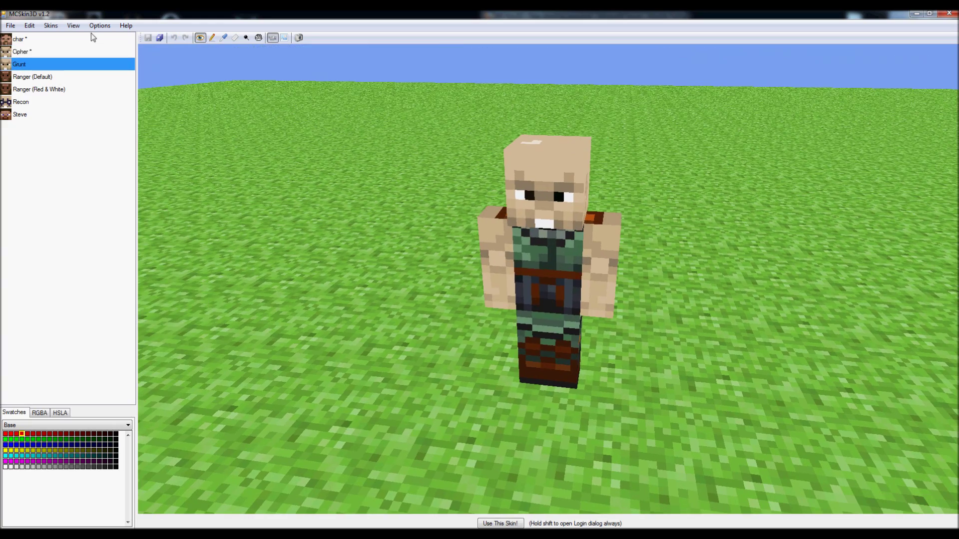
click(73, 26)
mouse_move(105, 51)
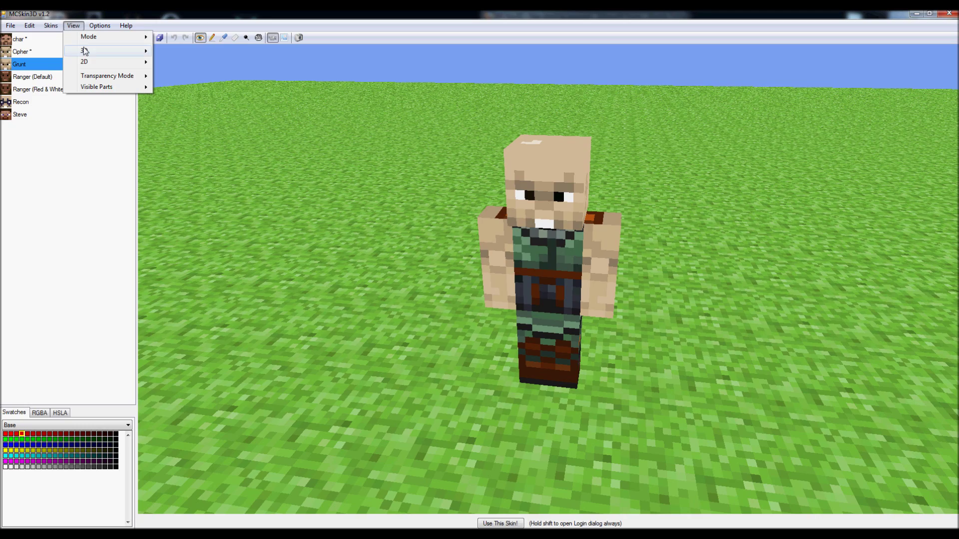
click(182, 51)
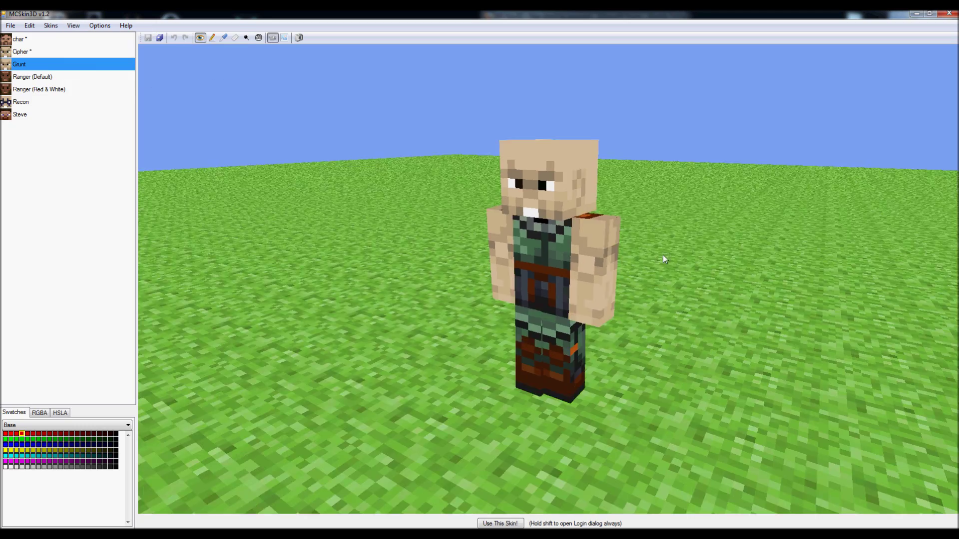
mouse_move(663, 255)
mouse_down()
mouse_move(619, 245)
mouse_move(305, 253)
mouse_move(312, 240)
mouse_move(543, 253)
mouse_move(551, 320)
mouse_move(588, 322)
mouse_move(571, 321)
mouse_move(570, 289)
mouse_move(452, 282)
mouse_move(501, 287)
mouse_move(540, 250)
mouse_move(586, 275)
mouse_up()
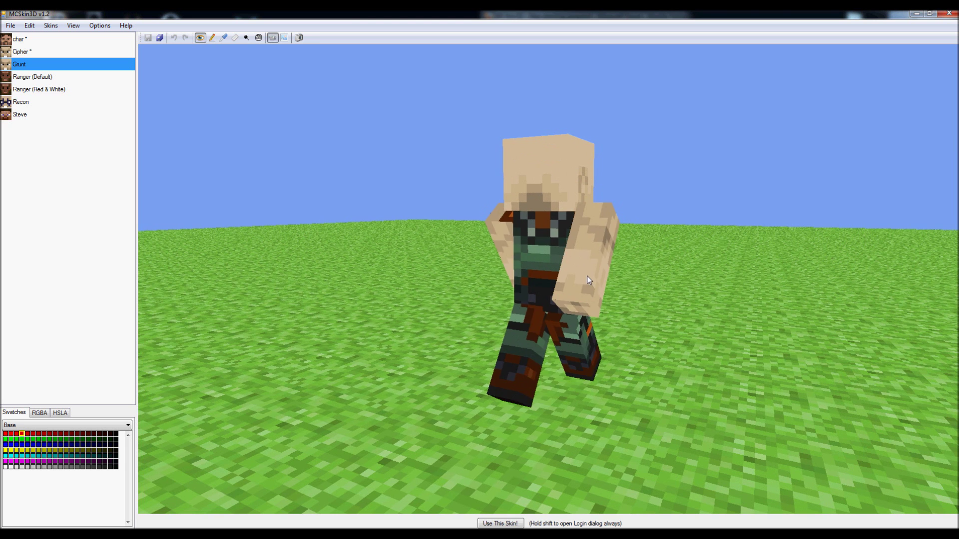
click(73, 26)
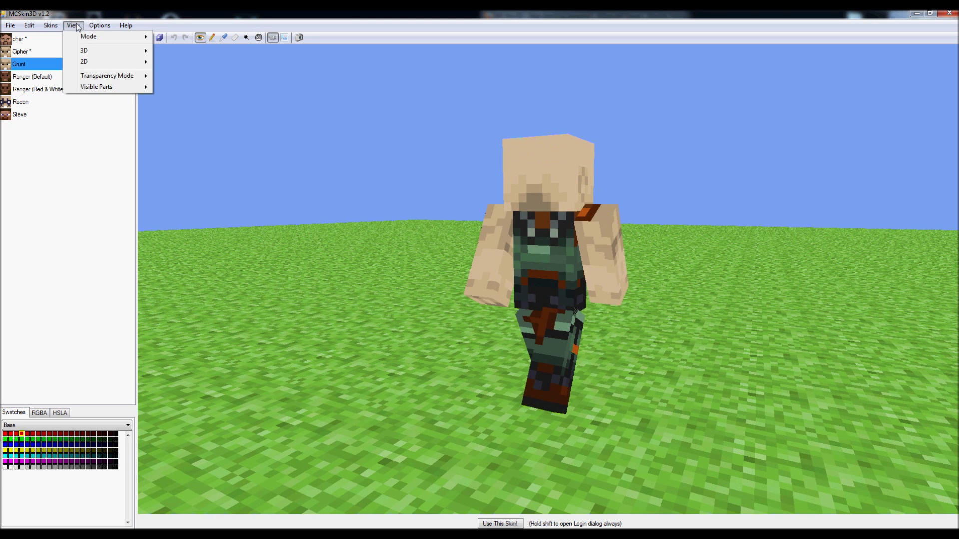
click(73, 27)
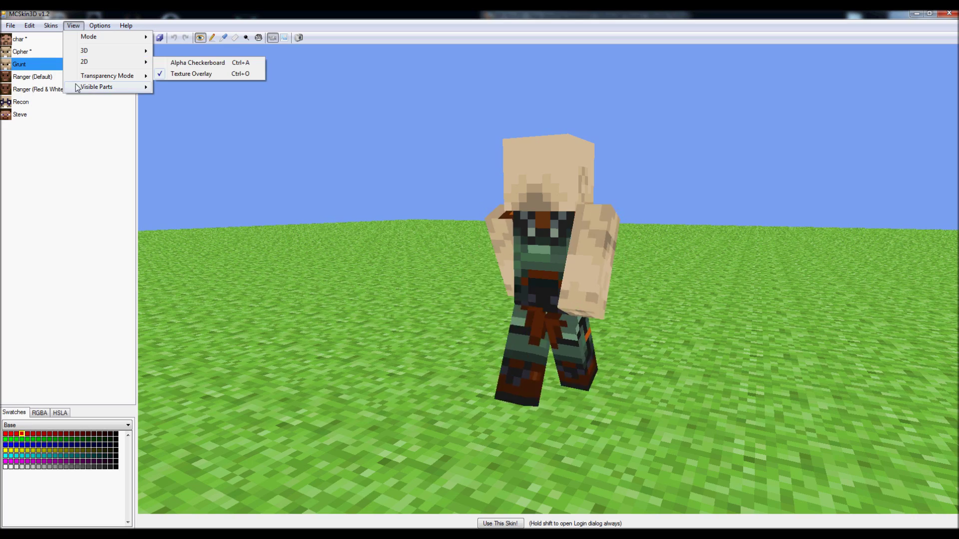
mouse_move(96, 87)
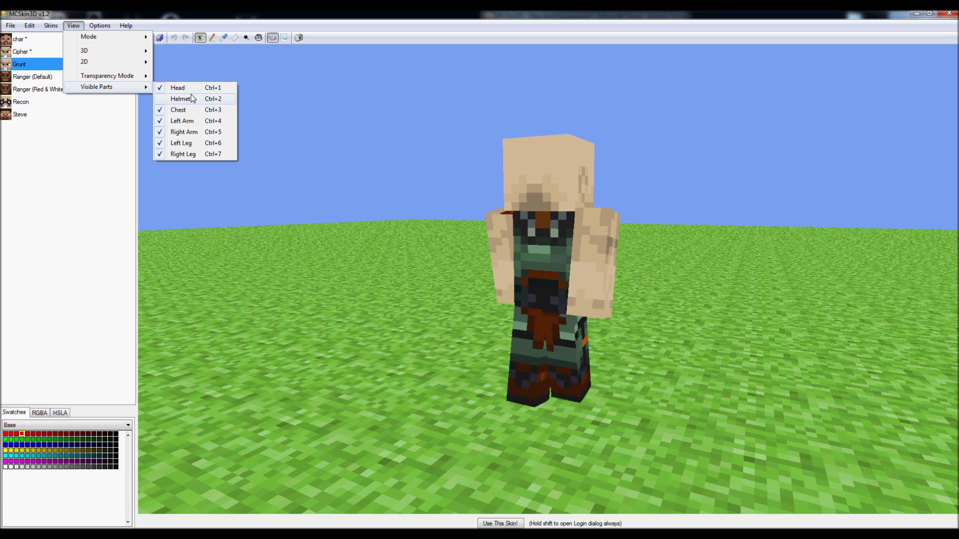
click(191, 98)
- Switch the walking preview to the char skin and orbit around to its rear
mouse_move(734, 194)
mouse_down()
mouse_move(621, 205)
mouse_move(652, 200)
mouse_move(482, 123)
mouse_up()
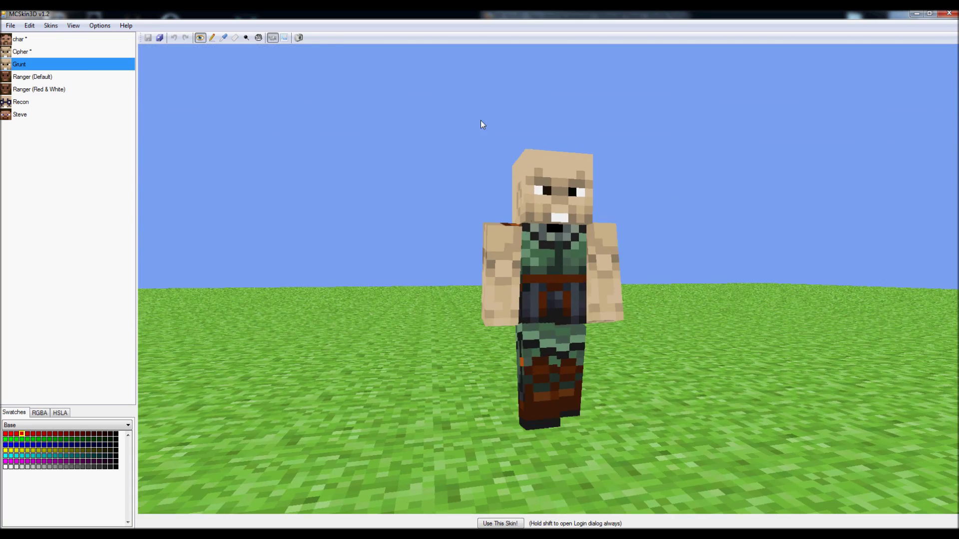
click(80, 27)
mouse_move(96, 86)
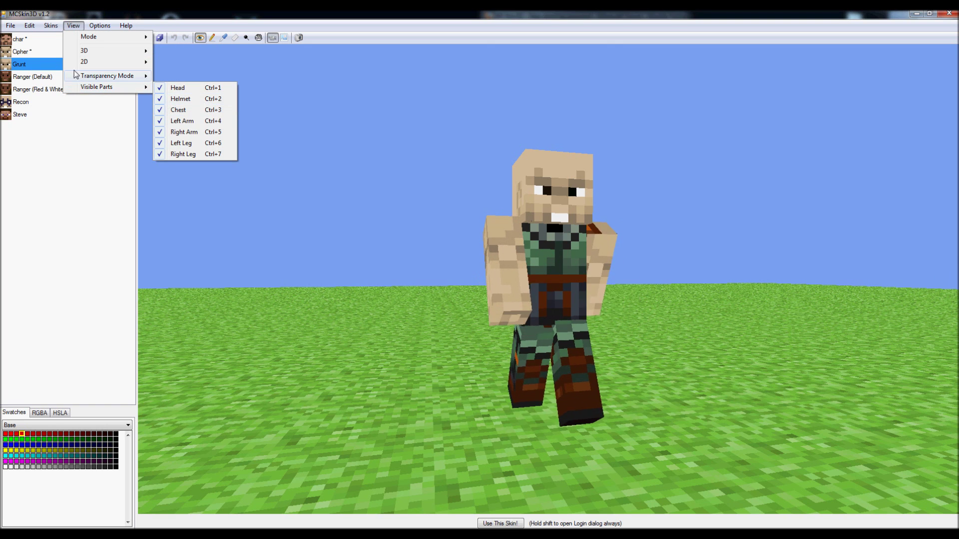
click(19, 39)
mouse_move(514, 147)
mouse_down()
mouse_move(434, 149)
mouse_move(569, 152)
mouse_move(628, 166)
mouse_move(642, 231)
mouse_move(531, 216)
mouse_move(355, 154)
mouse_up()
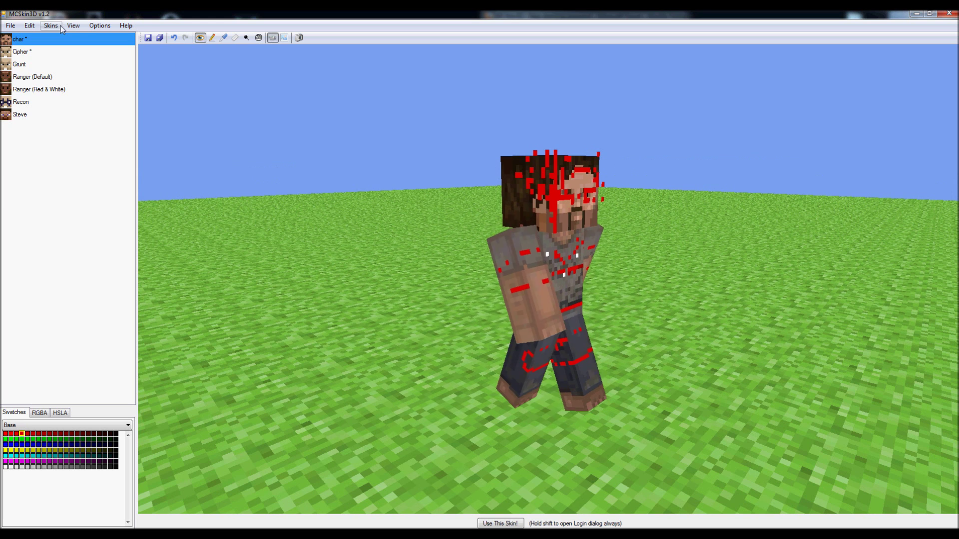
click(73, 26)
mouse_move(96, 87)
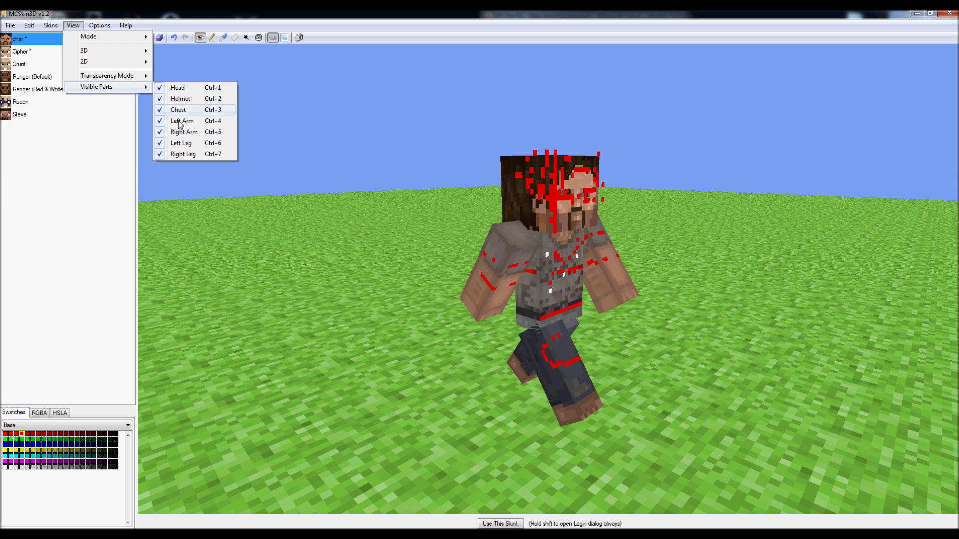
- Hide the right arm and left leg, orbiting below and then back to the front
click(178, 139)
drag(214, 145, 427, 182)
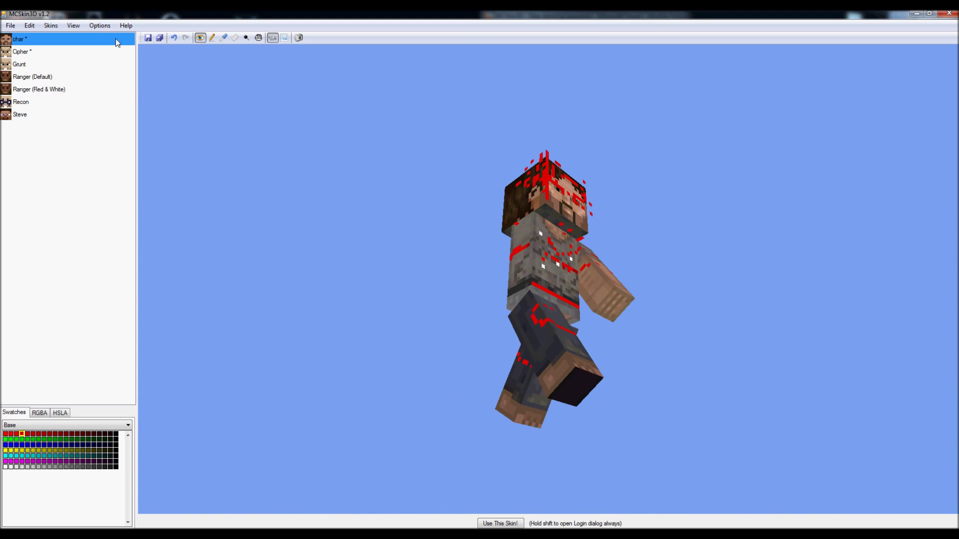
click(74, 25)
mouse_move(97, 86)
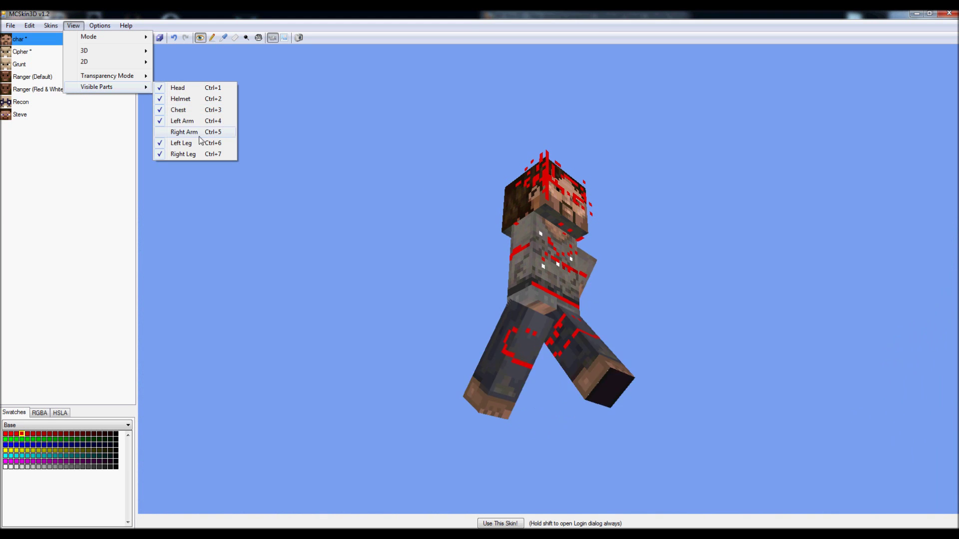
click(183, 143)
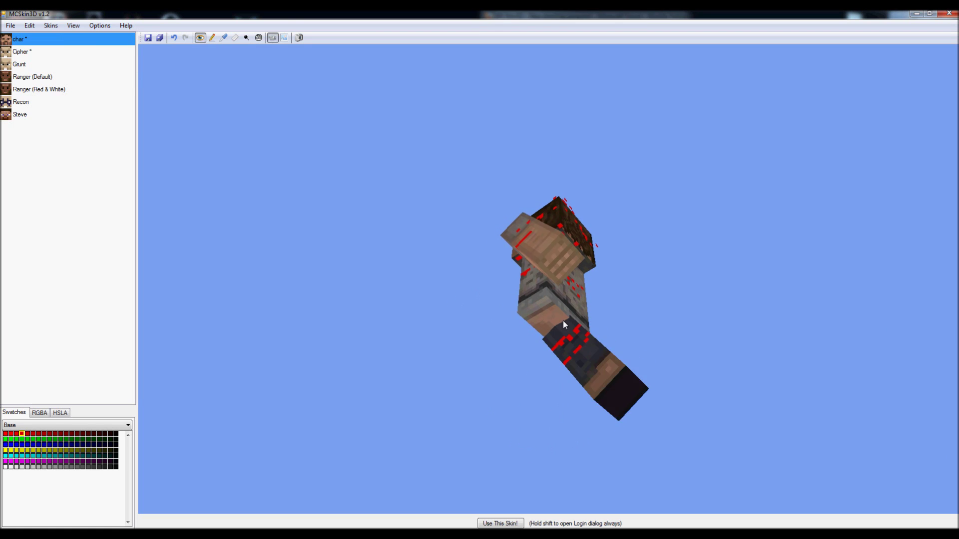
mouse_move(563, 321)
mouse_down()
mouse_move(611, 337)
mouse_move(402, 337)
mouse_move(550, 179)
mouse_move(686, 205)
mouse_move(636, 154)
mouse_move(430, 195)
mouse_move(561, 214)
mouse_move(642, 252)
mouse_move(553, 237)
mouse_move(583, 254)
mouse_move(684, 246)
mouse_move(637, 257)
mouse_move(546, 240)
mouse_move(476, 246)
mouse_move(494, 229)
mouse_up()
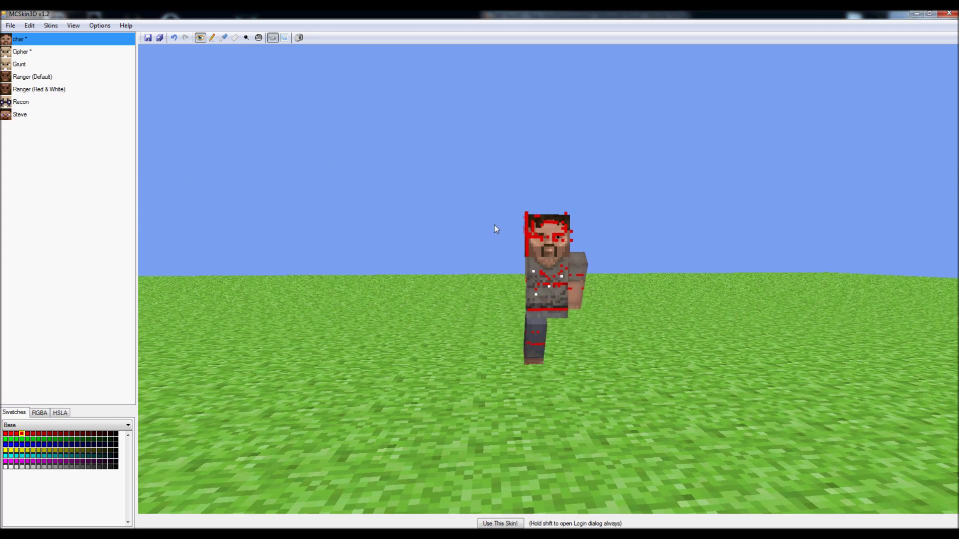
mouse_move(606, 215)
mouse_down()
mouse_move(610, 300)
mouse_move(621, 210)
mouse_move(668, 203)
mouse_move(612, 232)
mouse_move(599, 212)
mouse_move(609, 213)
mouse_up()
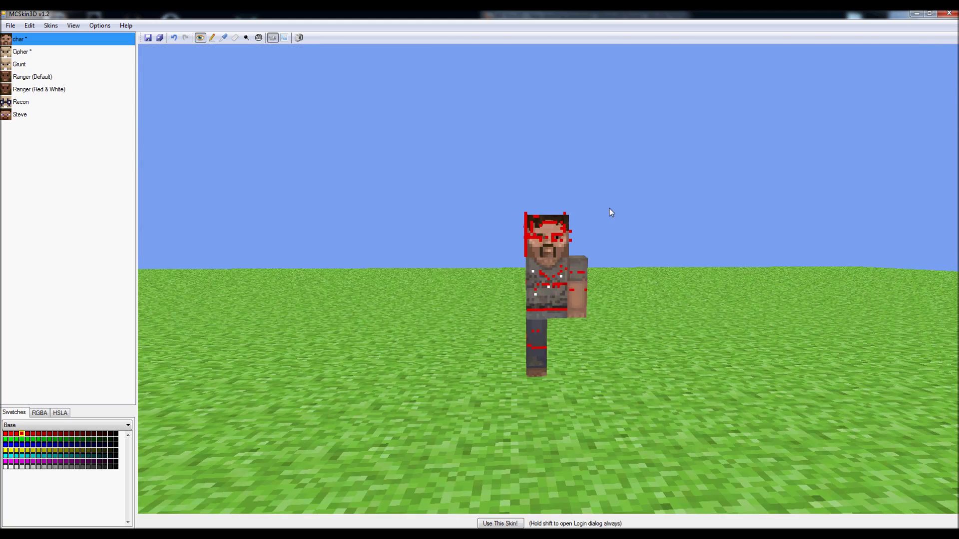